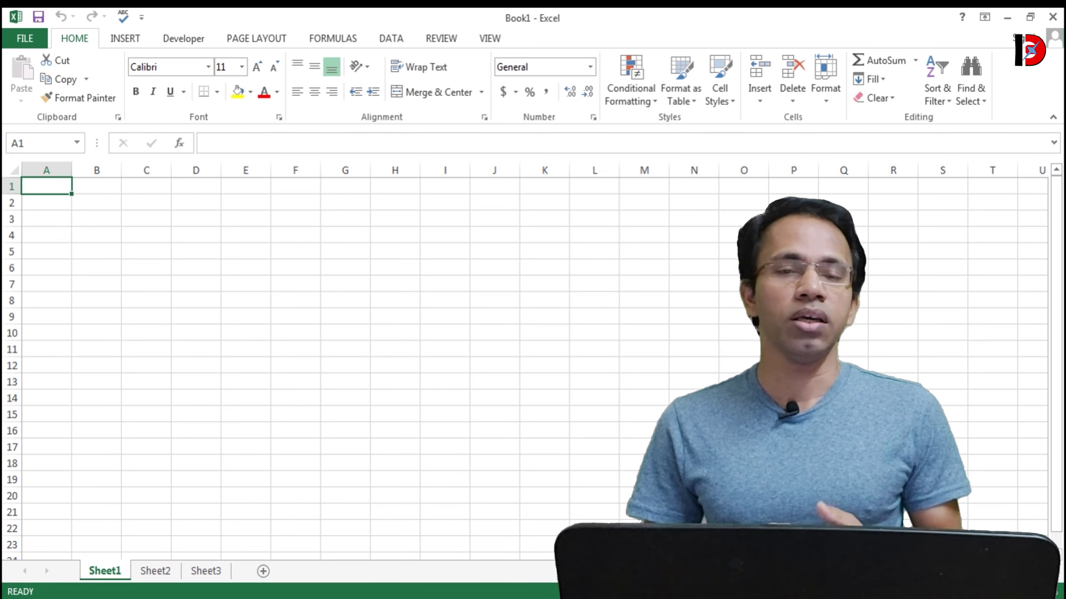
- Open Excel Options with Alt, F, T and go to the Language page
key(alt)
key(f)
key(t)
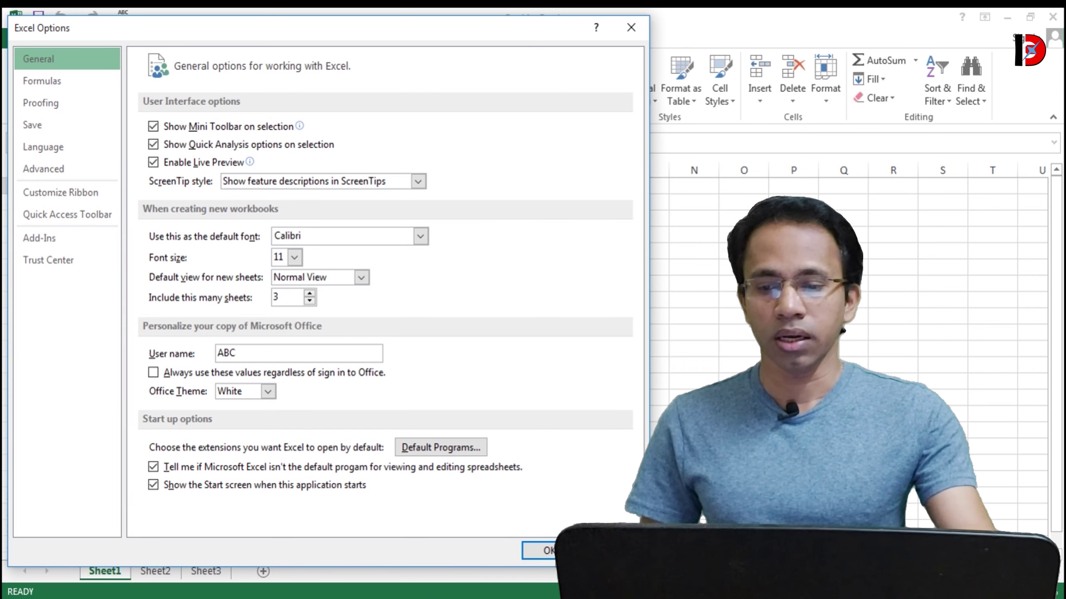
click(63, 146)
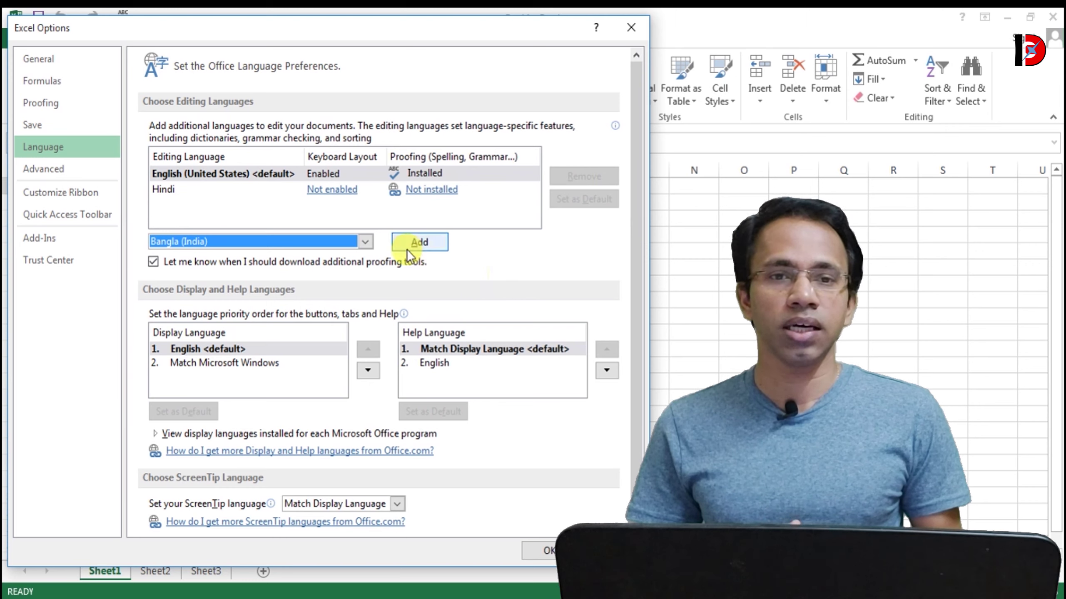
- Add Bangla (India) to the editing languages from the additional languages list
click(365, 242)
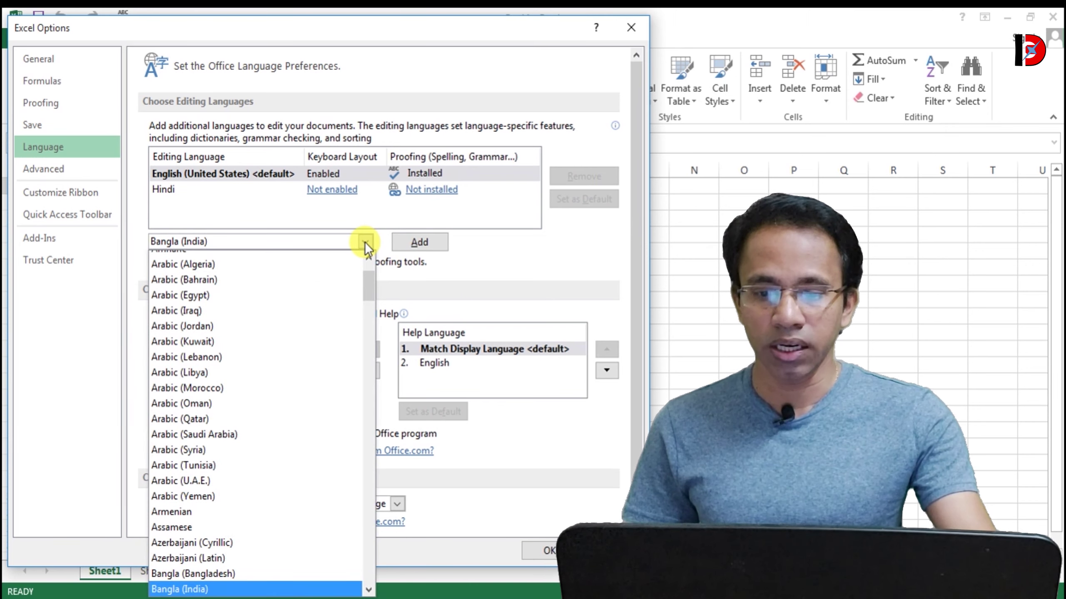
drag(373, 277, 369, 304)
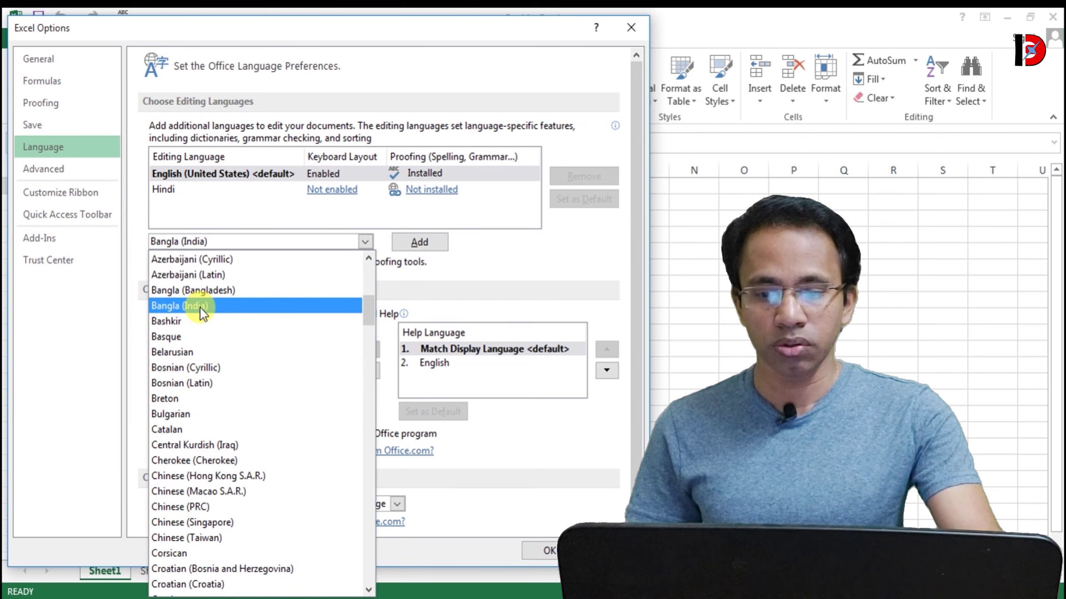
click(200, 307)
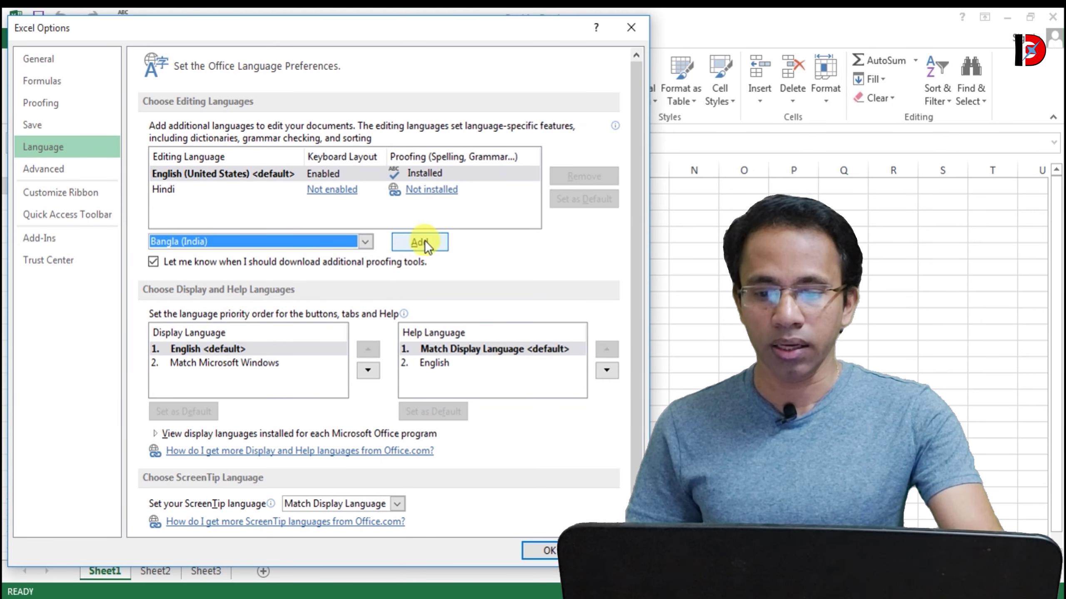
click(422, 243)
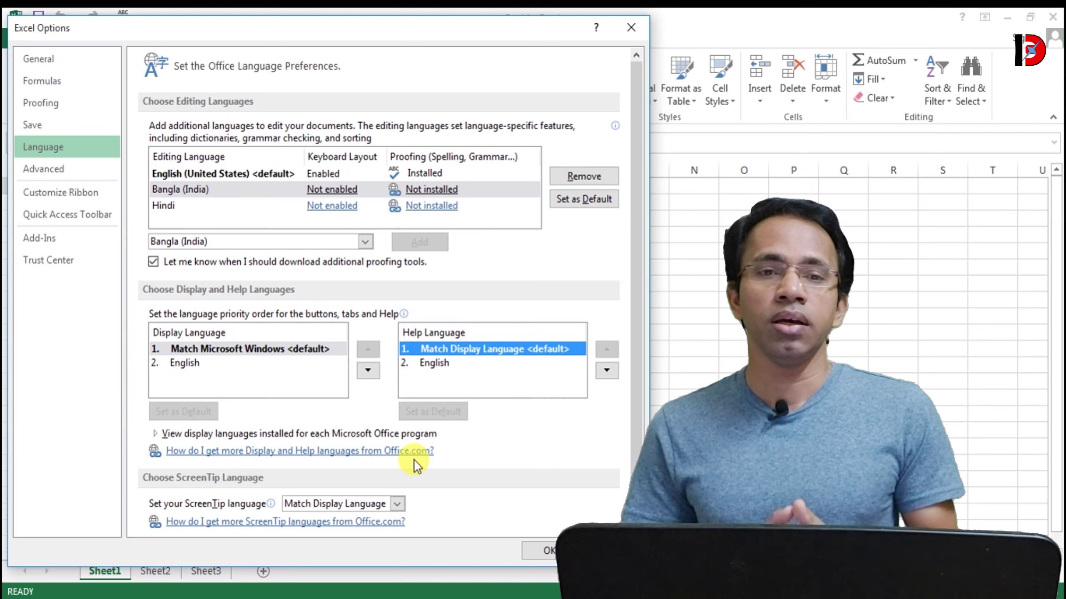
click(448, 538)
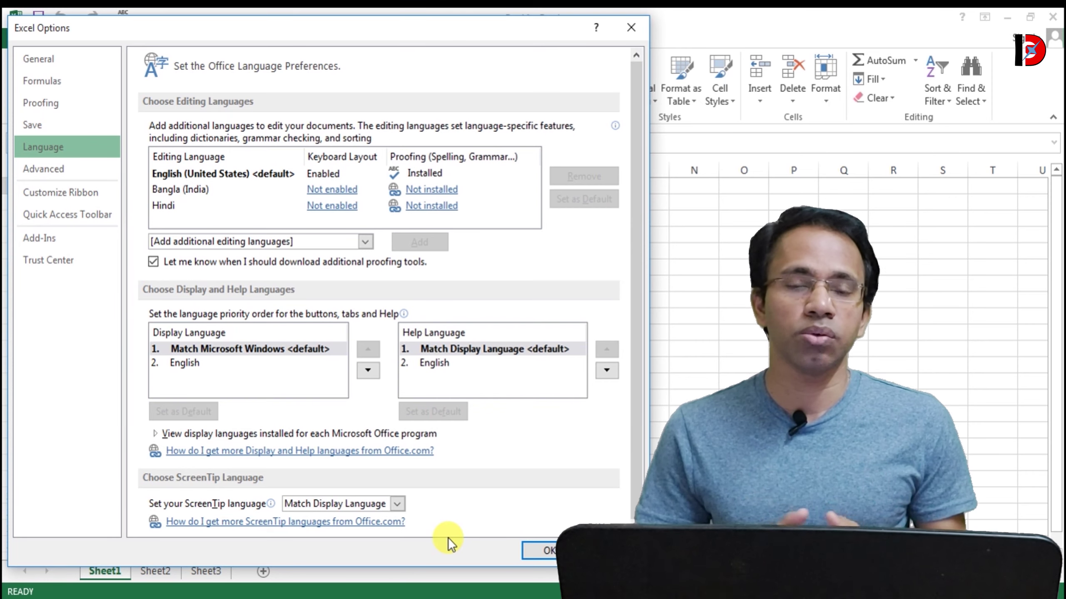
click(543, 551)
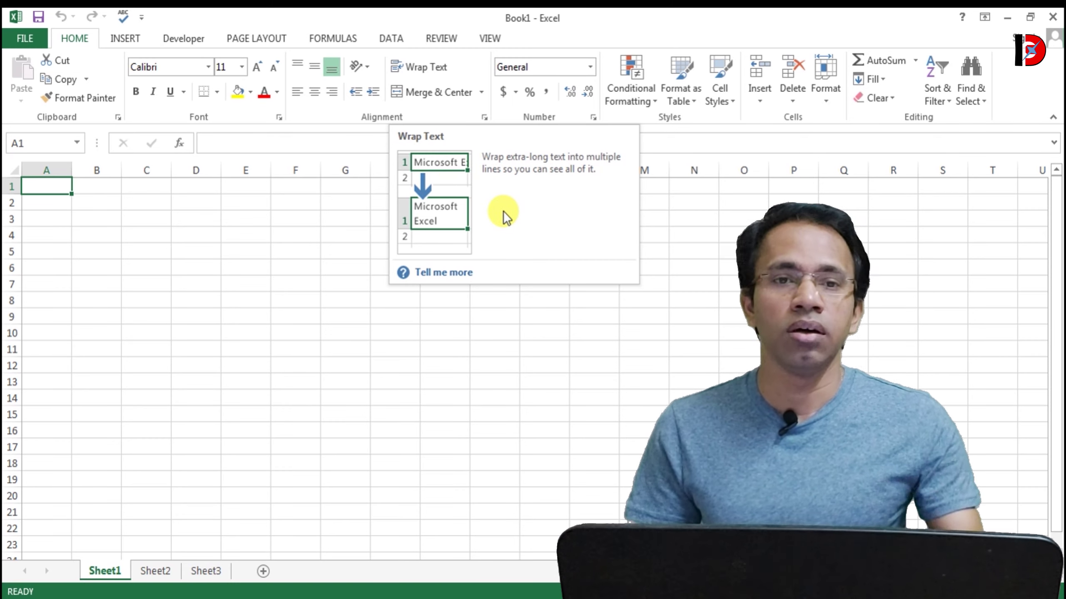
click(521, 350)
click(24, 38)
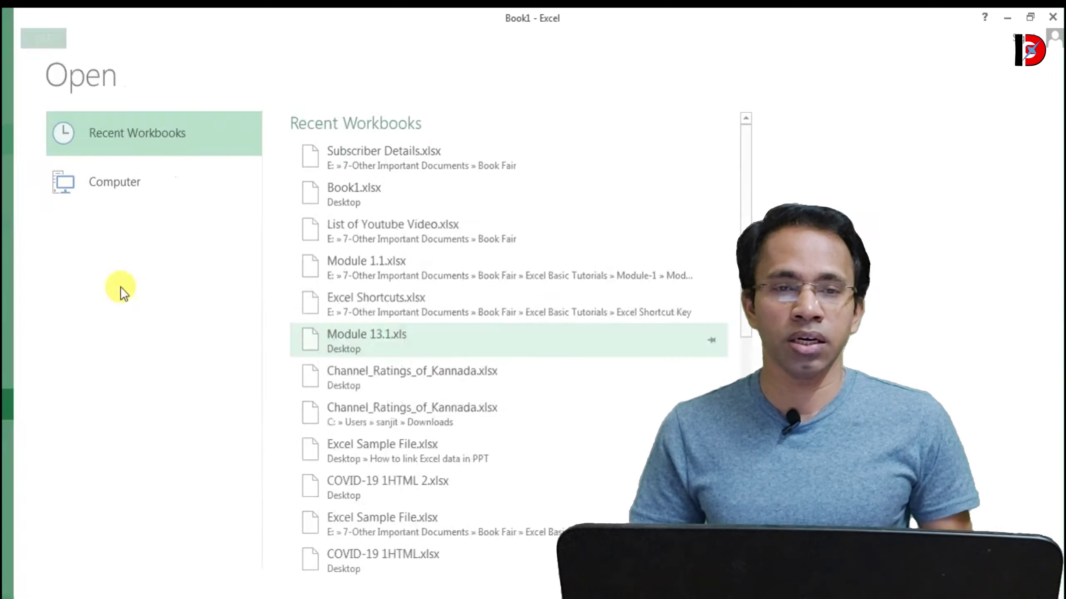
click(26, 558)
click(57, 151)
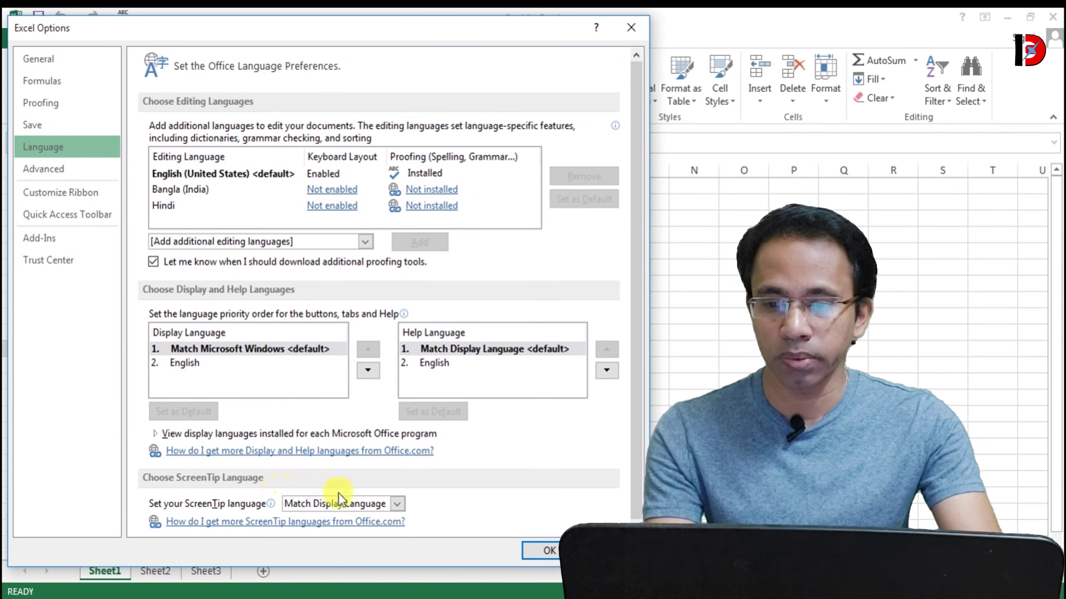
- Set the ScreenTip language to French (France) and confirm the options with OK
click(397, 503)
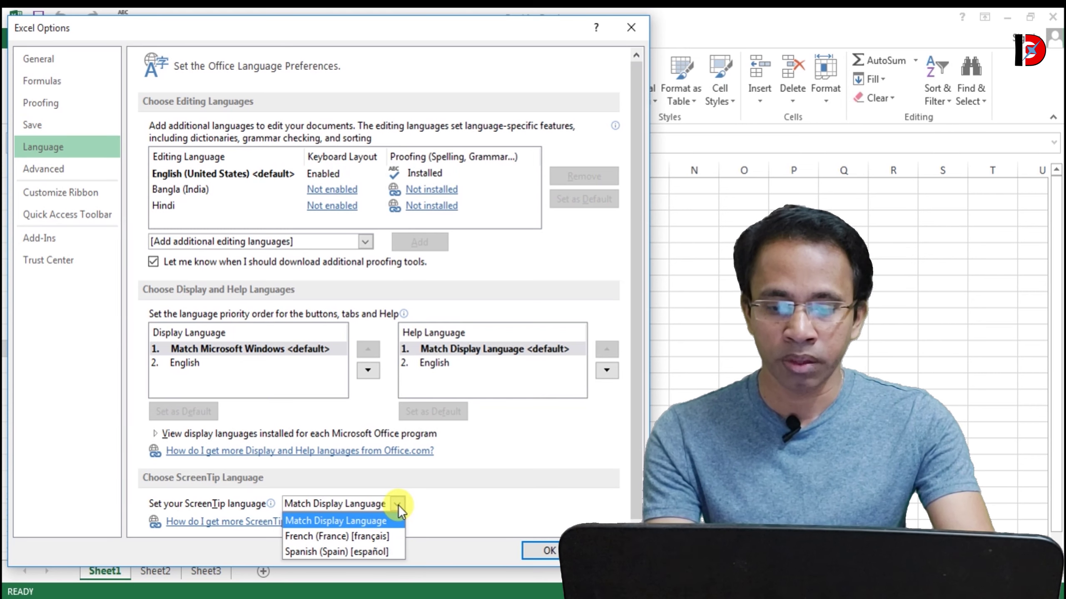
click(365, 539)
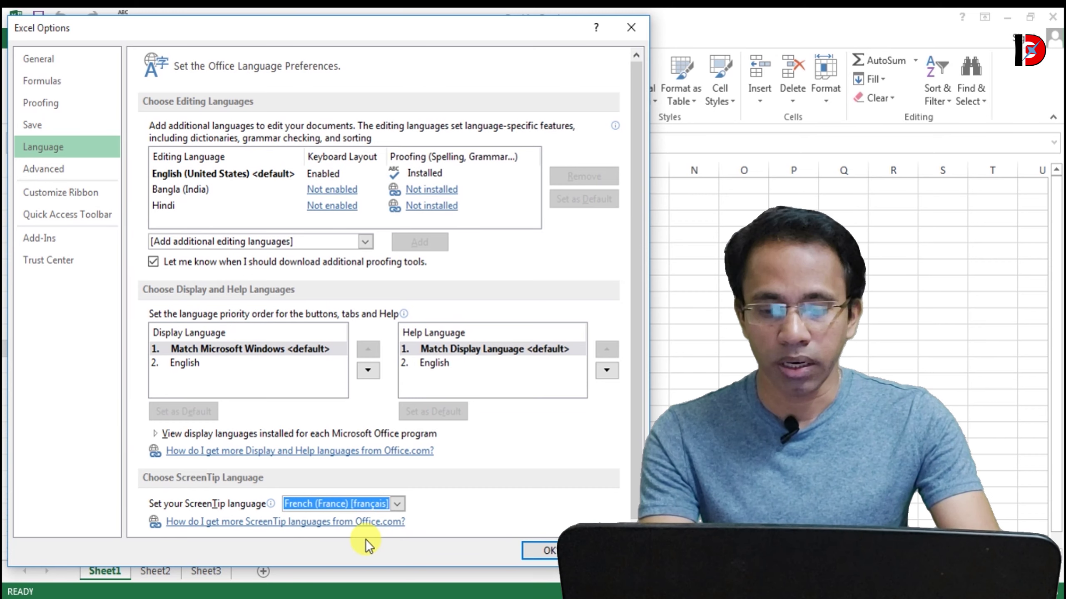
click(548, 551)
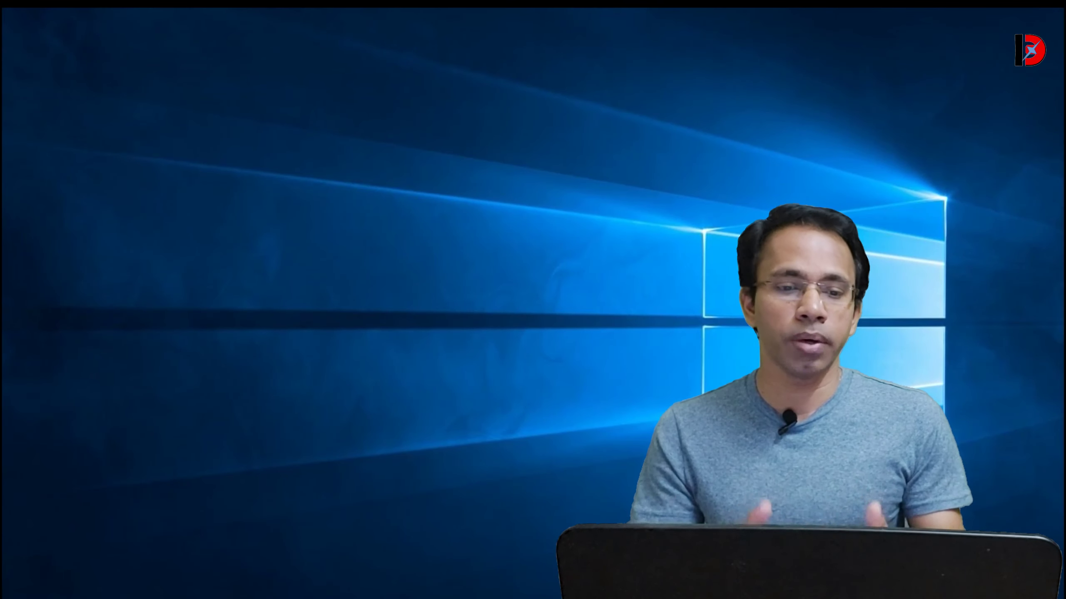
- Launch Excel 2013 from the Start menu's Most used list
key(super)
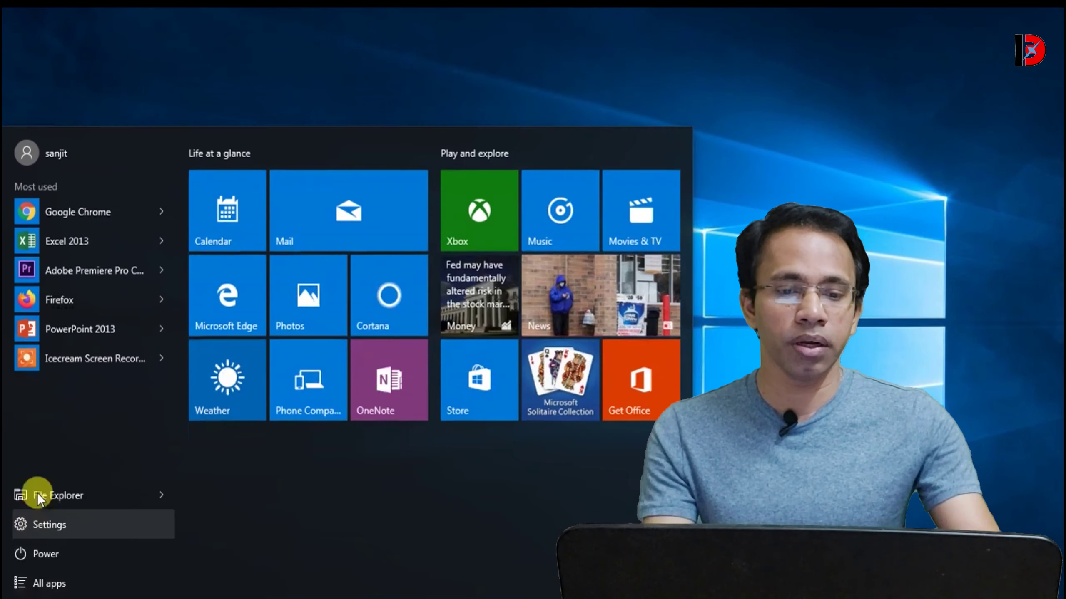
click(63, 245)
mouse_move(426, 67)
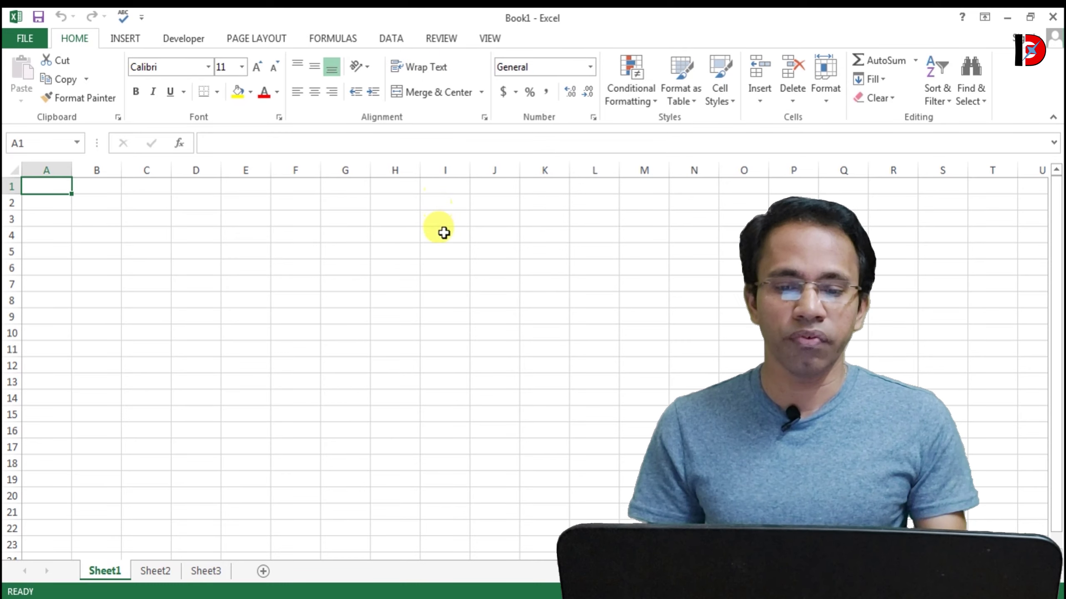
- Change the ScreenTip language on the Language page back to Match Display Language and confirm with OK
key(alt+f)
key(t)
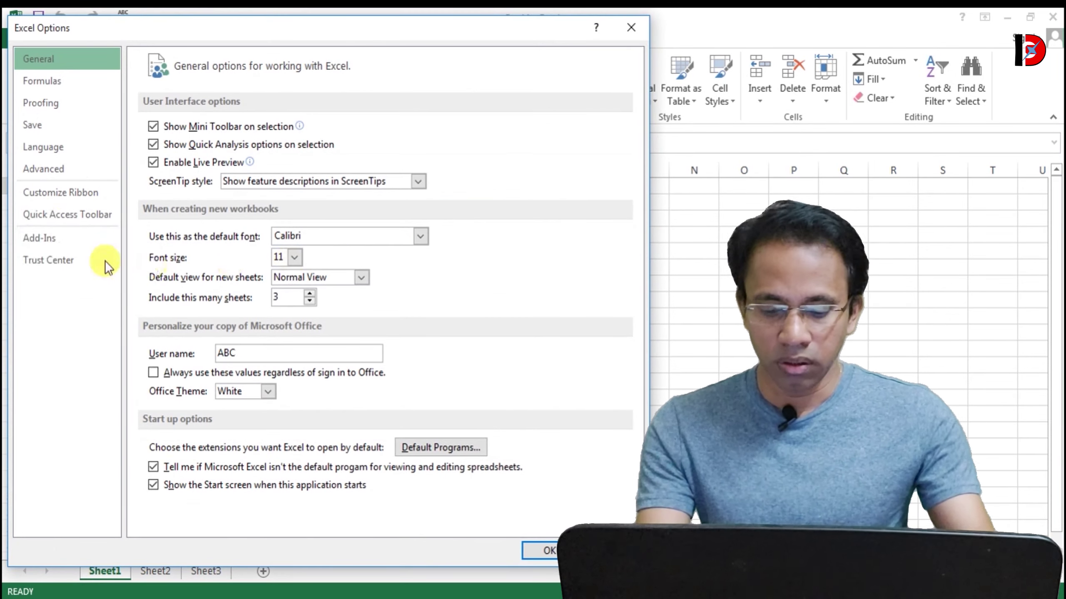
click(36, 144)
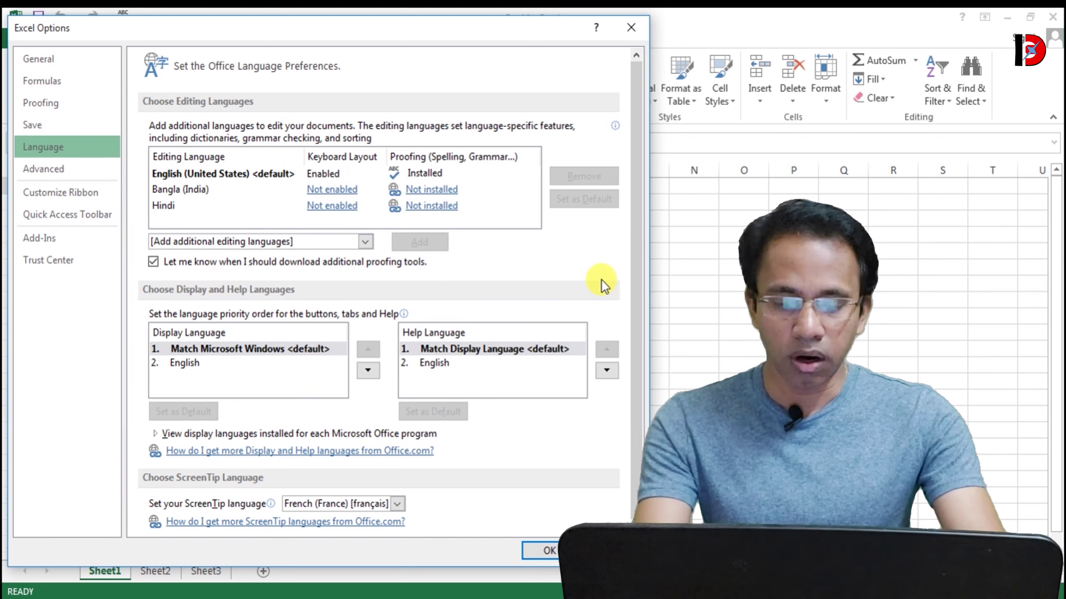
click(399, 504)
click(359, 521)
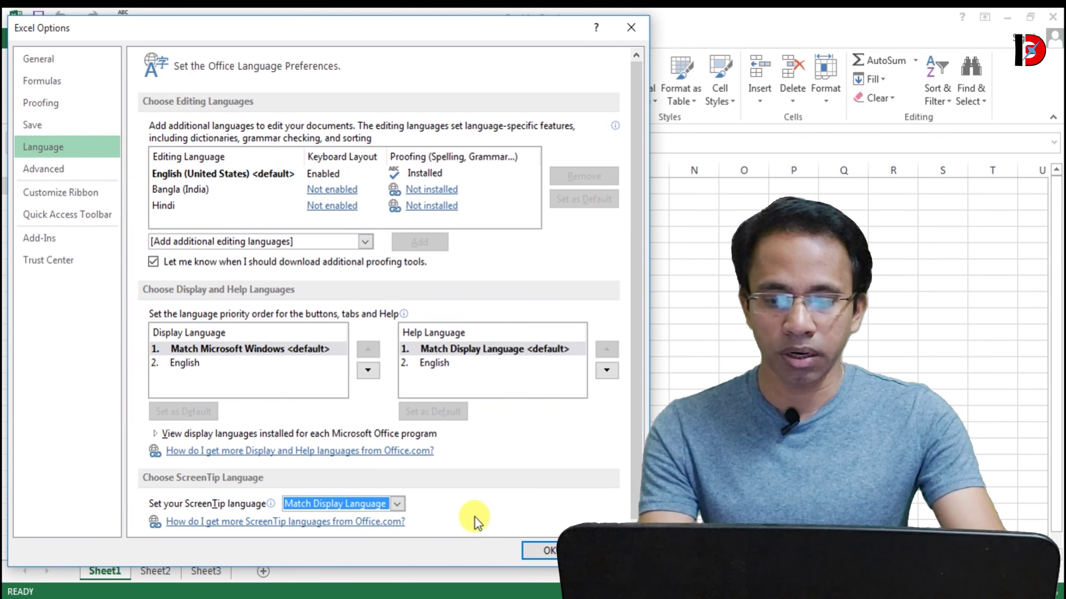
click(545, 552)
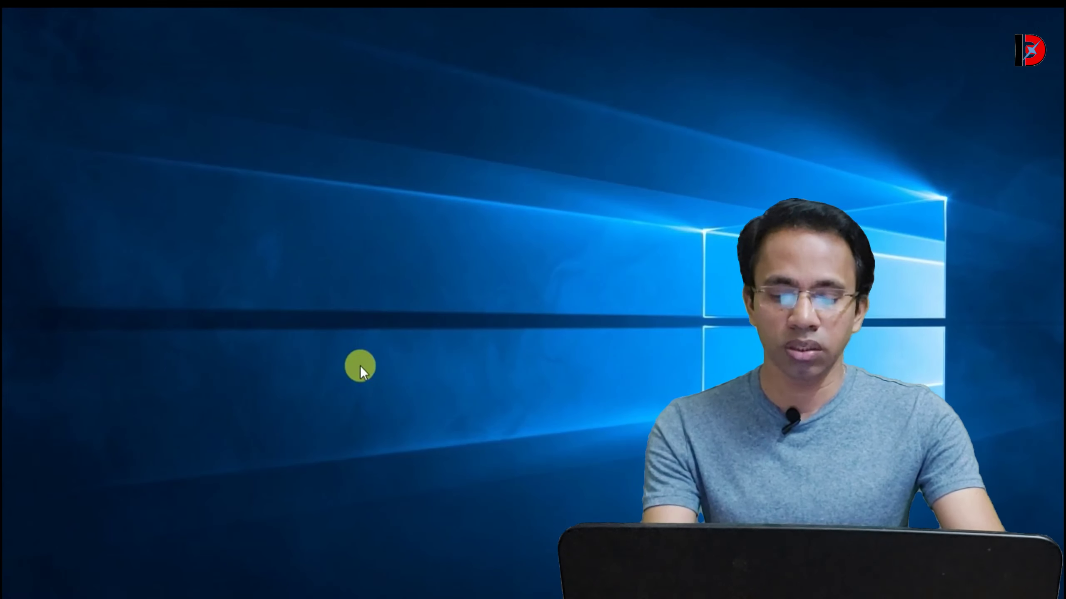
- Relaunch Excel 2013 from the Start menu to load a new blank workbook
click(16, 596)
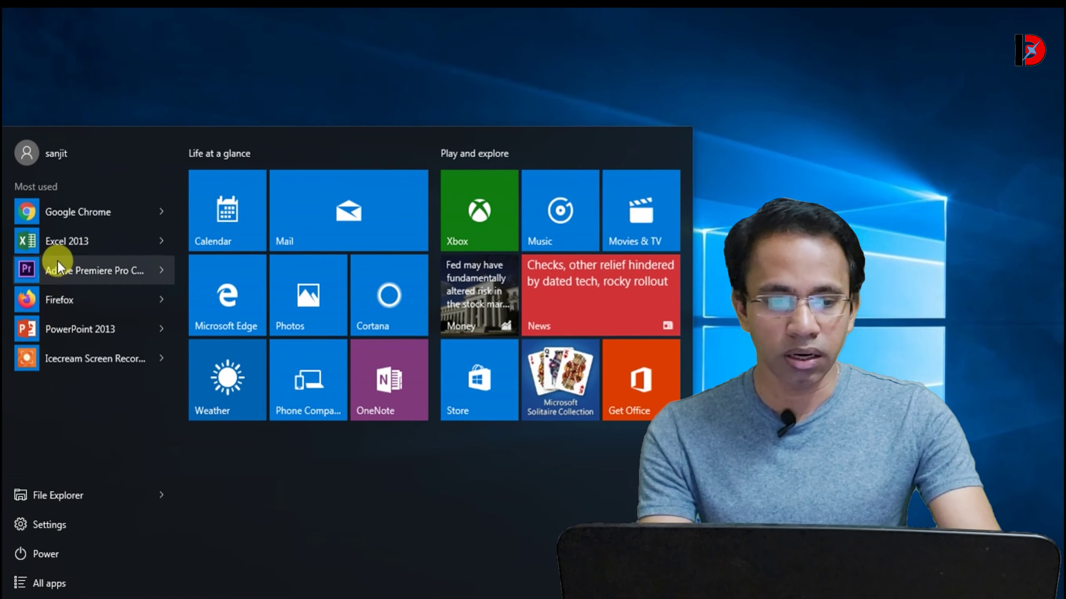
click(62, 241)
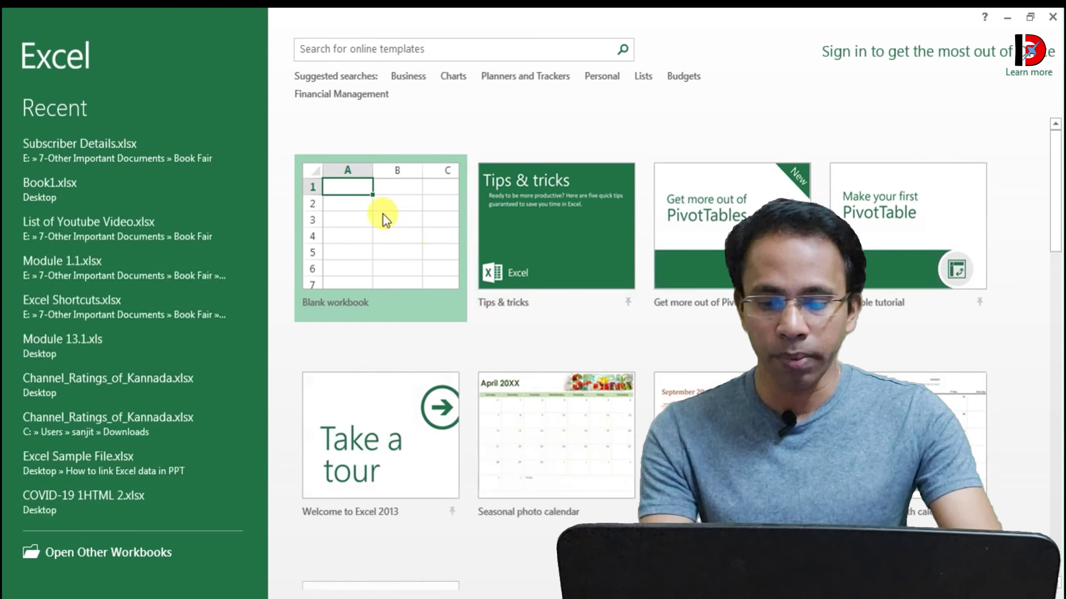
click(382, 213)
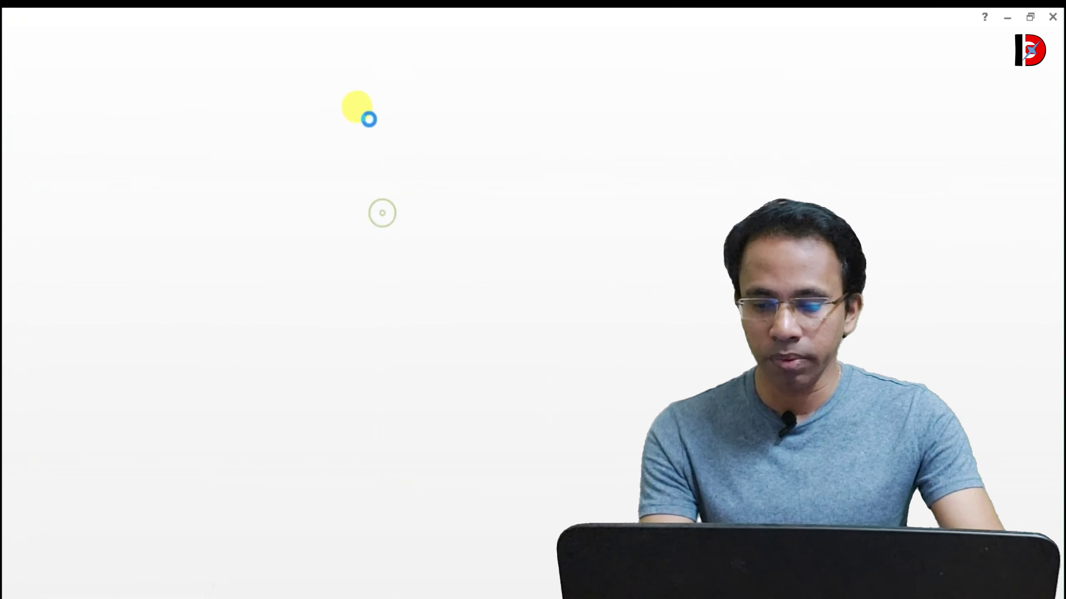